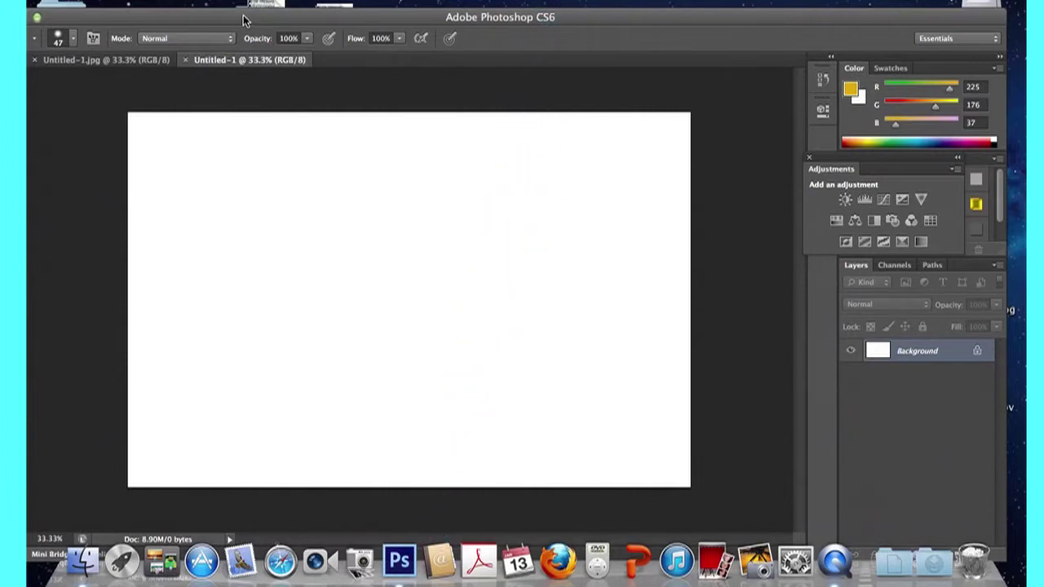
Step: Close the Adjustments panel and set the foreground colour to blue (0, 99, 164)
{"action": "left_click", "coordinate": [414, 3]}
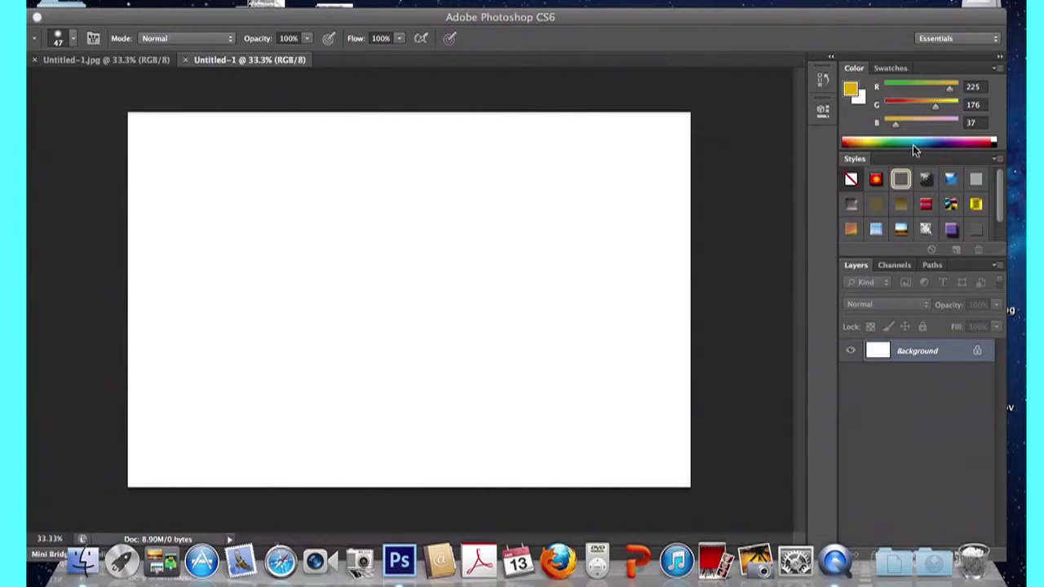
{"action": "left_click_drag", "start_coordinate": [930, 142], "coordinate": [945, 141]}
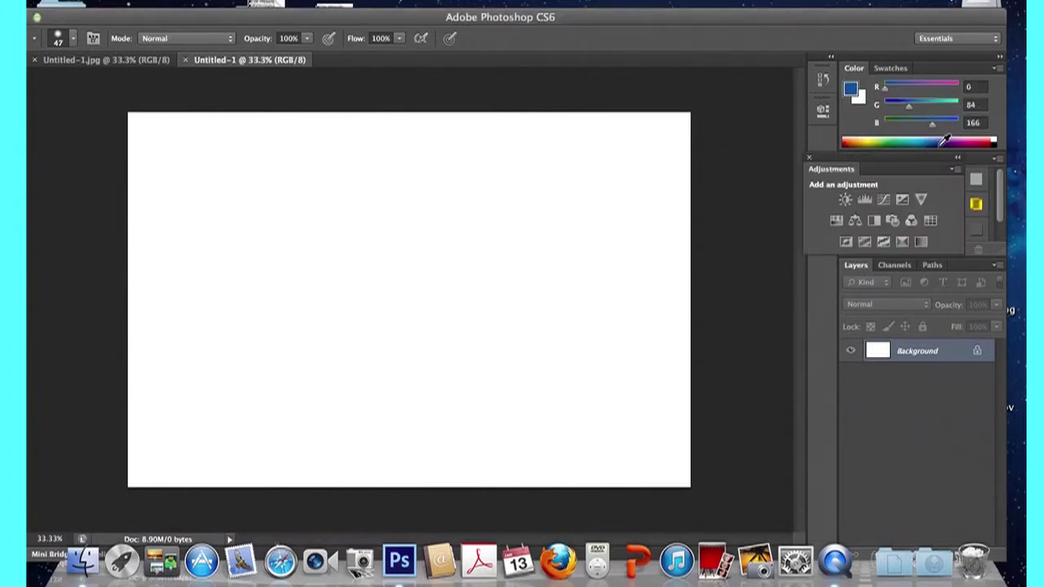
{"action": "left_click_drag", "start_coordinate": [938, 139], "coordinate": [934, 131]}
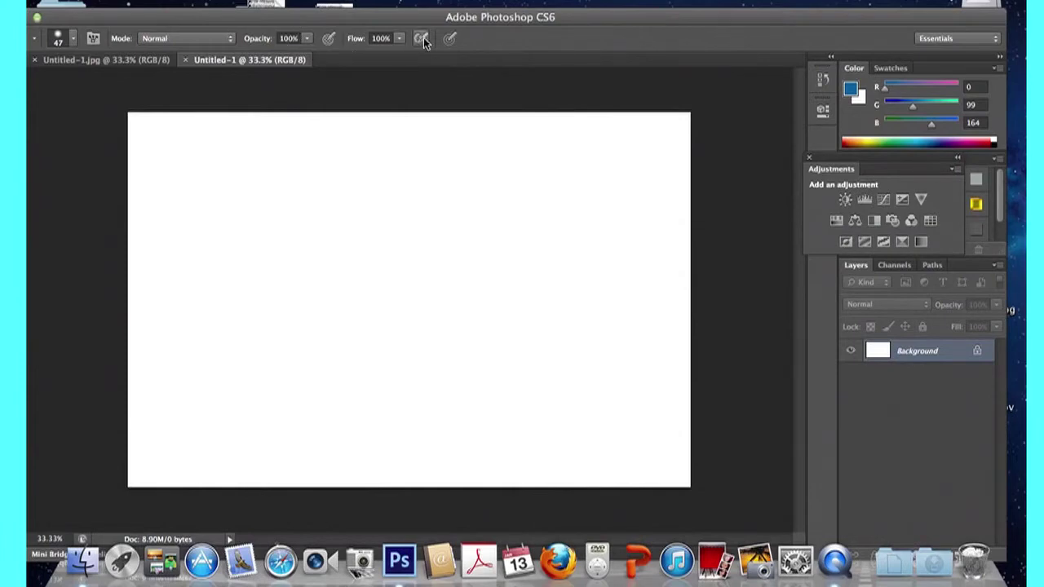
Step: Shrink the brush to about 22 px and paint a blue test dot
{"action": "left_click", "coordinate": [72, 40]}
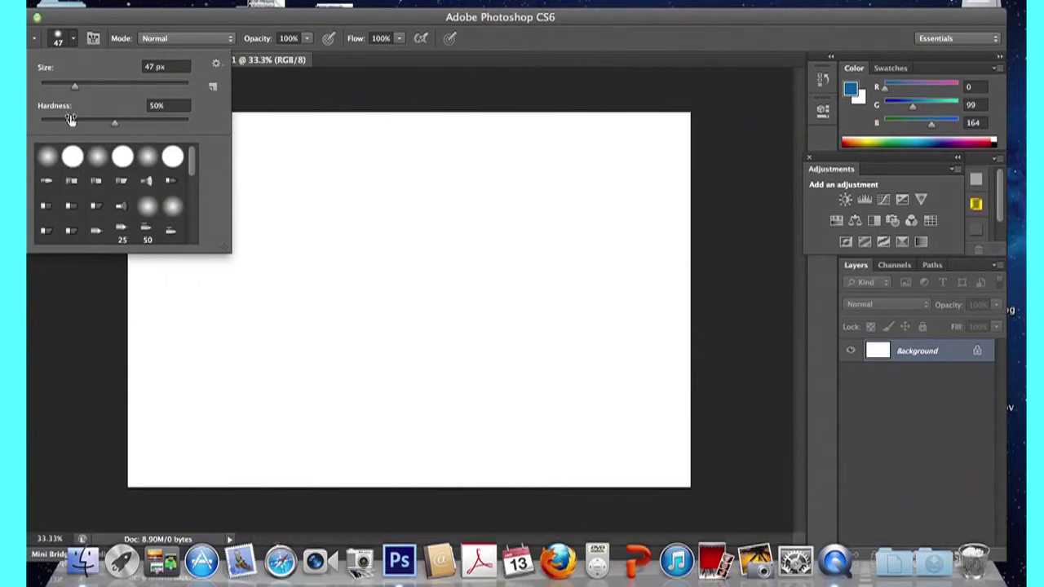
{"action": "left_click_drag", "start_coordinate": [76, 87], "coordinate": [58, 90]}
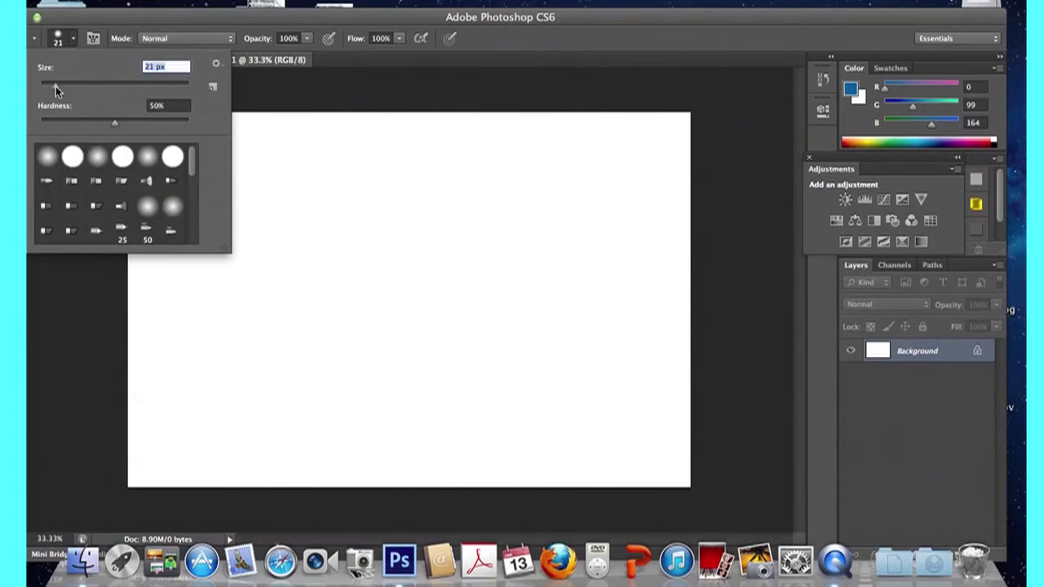
{"action": "left_click", "coordinate": [296, 202]}
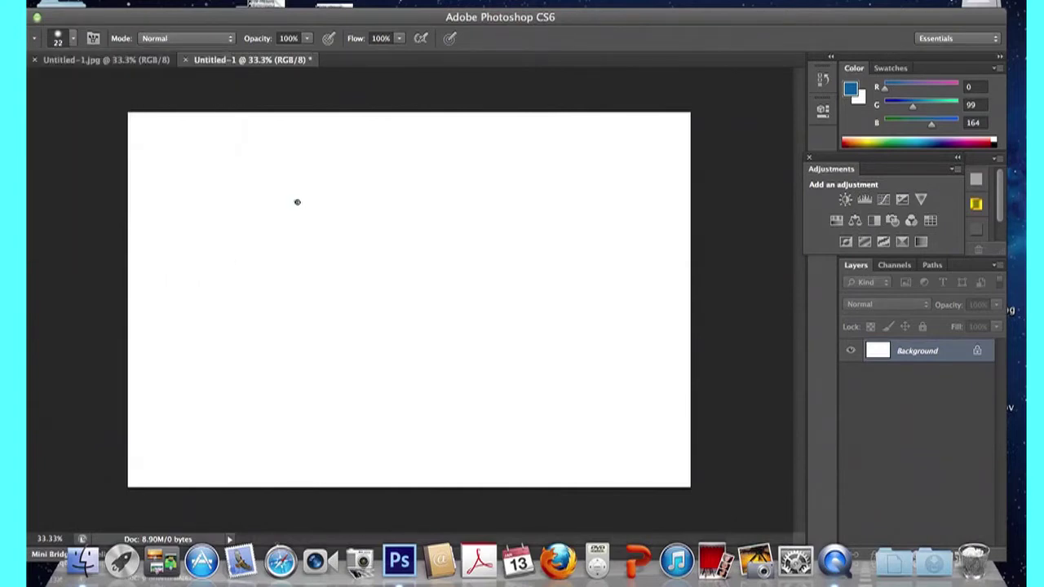
{"action": "left_click", "coordinate": [297, 202]}
Step: Undo the blue test dot and a trial curved stroke
{"action": "key", "text": "ctrl+z"}
{"action": "left_click_drag", "start_coordinate": [394, 166], "coordinate": [225, 206]}
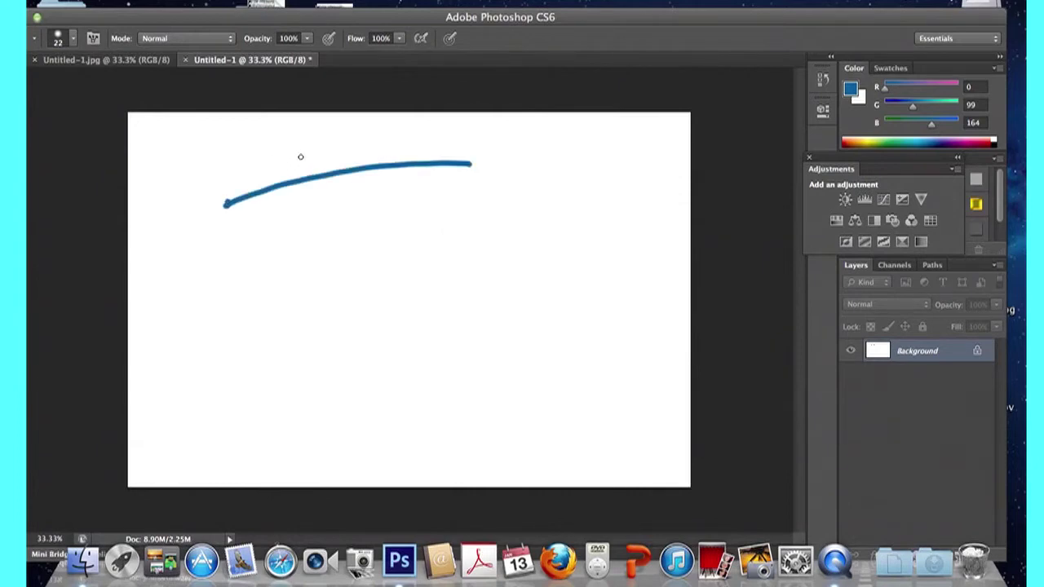
{"action": "key", "text": "ctrl+z"}
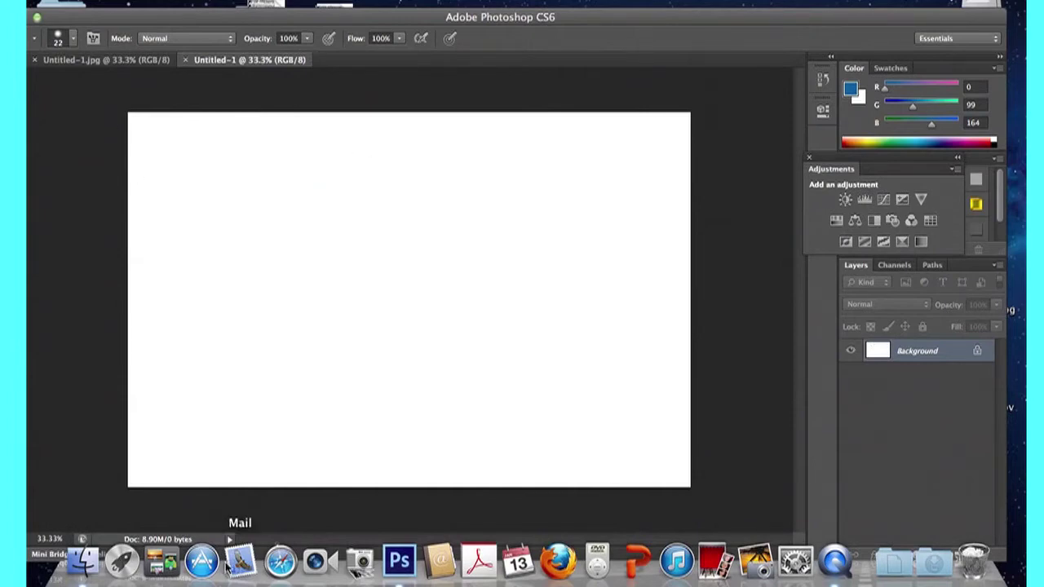
Step: Paint horizontal blue wave scribbles across the lower-left of the canvas
{"action": "left_click_drag", "start_coordinate": [196, 478], "coordinate": [198, 486]}
{"action": "left_click", "coordinate": [155, 435]}
{"action": "mouse_move", "coordinate": [129, 412]}
{"action": "left_mouse_down"}
{"action": "mouse_move", "coordinate": [202, 430]}
{"action": "mouse_move", "coordinate": [304, 408]}
{"action": "left_mouse_up"}
{"action": "left_click_drag", "start_coordinate": [129, 462], "coordinate": [213, 431]}
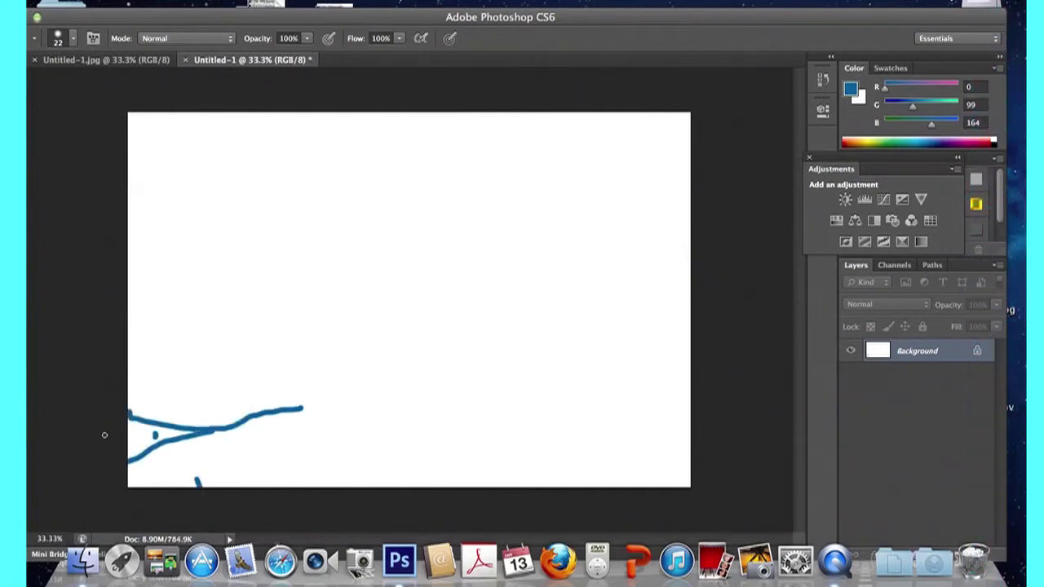
{"action": "left_click_drag", "start_coordinate": [105, 434], "coordinate": [313, 411]}
{"action": "left_click_drag", "start_coordinate": [422, 426], "coordinate": [428, 421]}
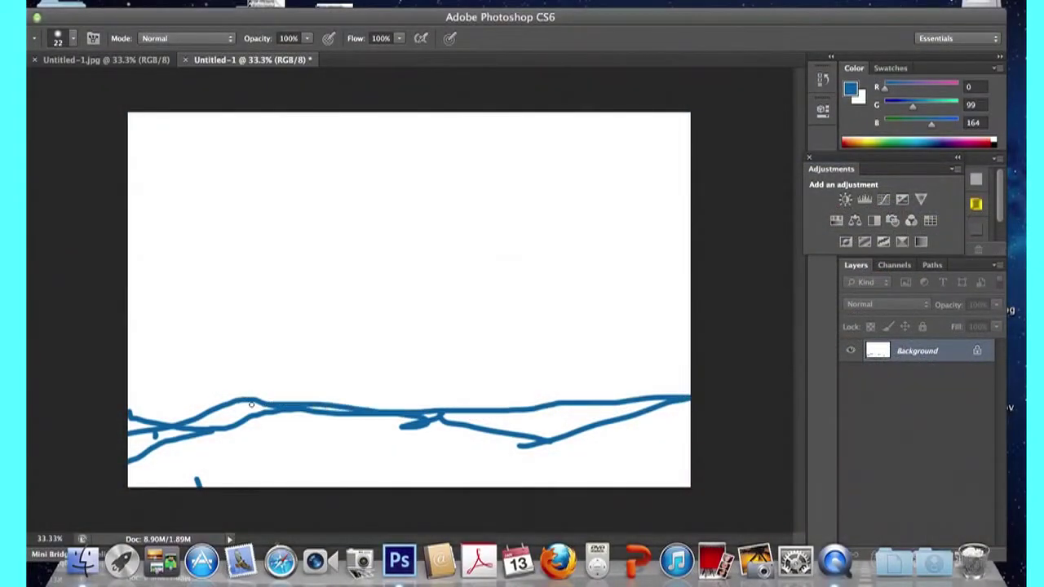
Step: Add long looping blue waves across the middle and lower right of the canvas
{"action": "mouse_move", "coordinate": [251, 405]}
{"action": "left_mouse_down"}
{"action": "mouse_move", "coordinate": [672, 381]}
{"action": "mouse_move", "coordinate": [131, 379]}
{"action": "mouse_move", "coordinate": [191, 356]}
{"action": "mouse_move", "coordinate": [394, 359]}
{"action": "mouse_move", "coordinate": [566, 335]}
{"action": "mouse_move", "coordinate": [682, 369]}
{"action": "mouse_move", "coordinate": [374, 371]}
{"action": "mouse_move", "coordinate": [161, 355]}
{"action": "left_mouse_up"}
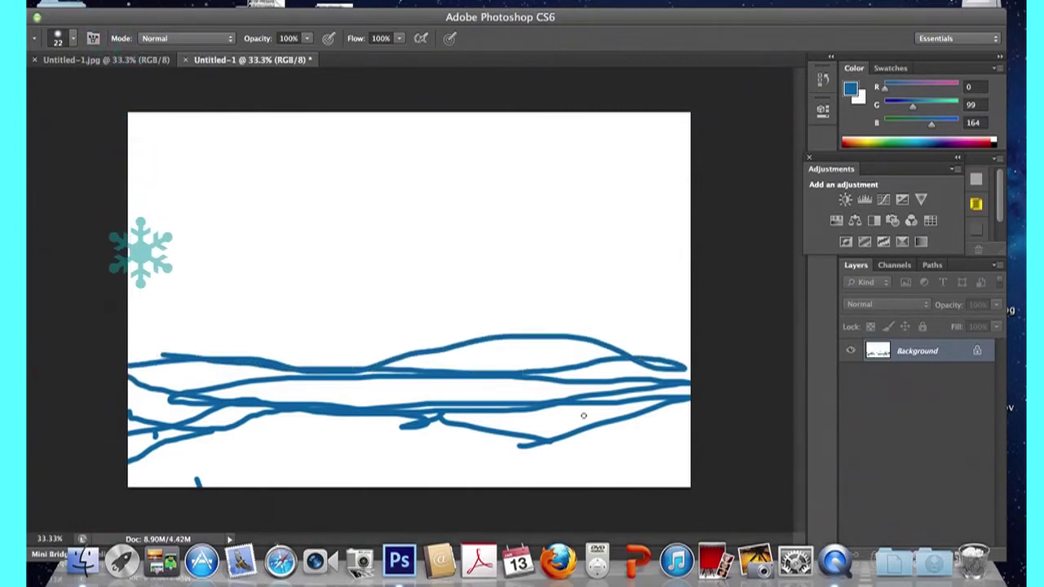
{"action": "mouse_move", "coordinate": [566, 414]}
{"action": "left_mouse_down"}
{"action": "mouse_move", "coordinate": [375, 351]}
{"action": "mouse_move", "coordinate": [653, 381]}
{"action": "mouse_move", "coordinate": [283, 367]}
{"action": "left_mouse_up"}
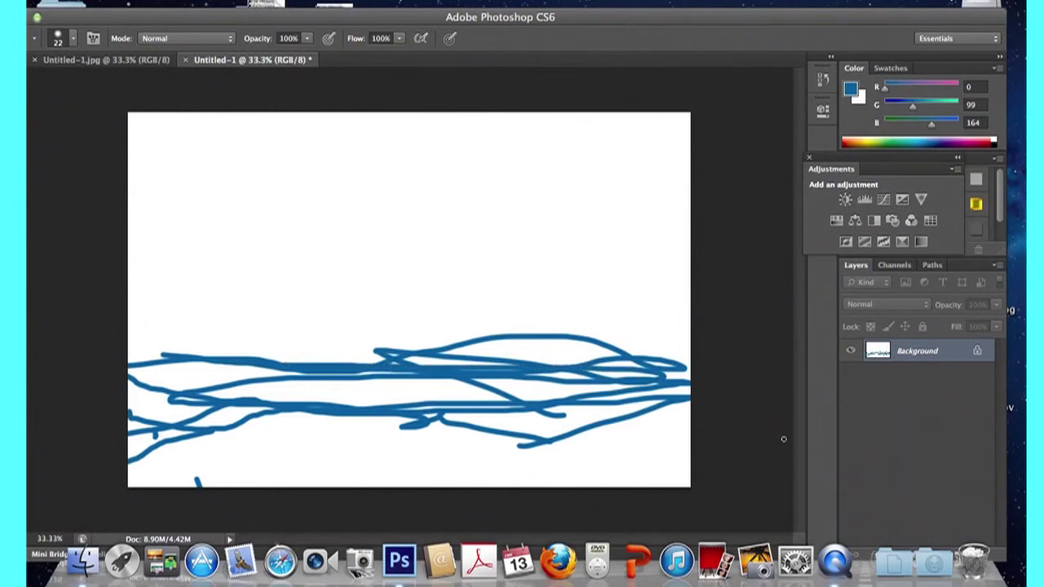
{"action": "mouse_move", "coordinate": [686, 422]}
{"action": "left_mouse_down"}
{"action": "mouse_move", "coordinate": [641, 462]}
{"action": "mouse_move", "coordinate": [566, 442]}
{"action": "mouse_move", "coordinate": [414, 341]}
{"action": "mouse_move", "coordinate": [371, 390]}
{"action": "mouse_move", "coordinate": [265, 324]}
{"action": "left_mouse_up"}
{"action": "mouse_move", "coordinate": [347, 330]}
{"action": "left_mouse_down"}
{"action": "mouse_move", "coordinate": [174, 366]}
{"action": "mouse_move", "coordinate": [219, 331]}
{"action": "mouse_move", "coordinate": [648, 317]}
{"action": "left_mouse_up"}
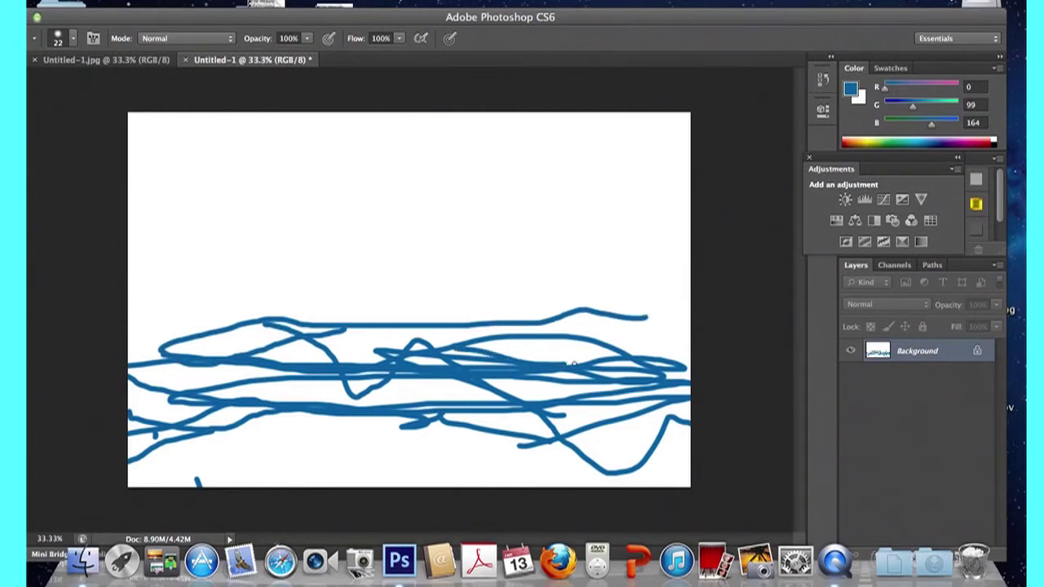
{"action": "left_click_drag", "start_coordinate": [568, 353], "coordinate": [129, 324]}
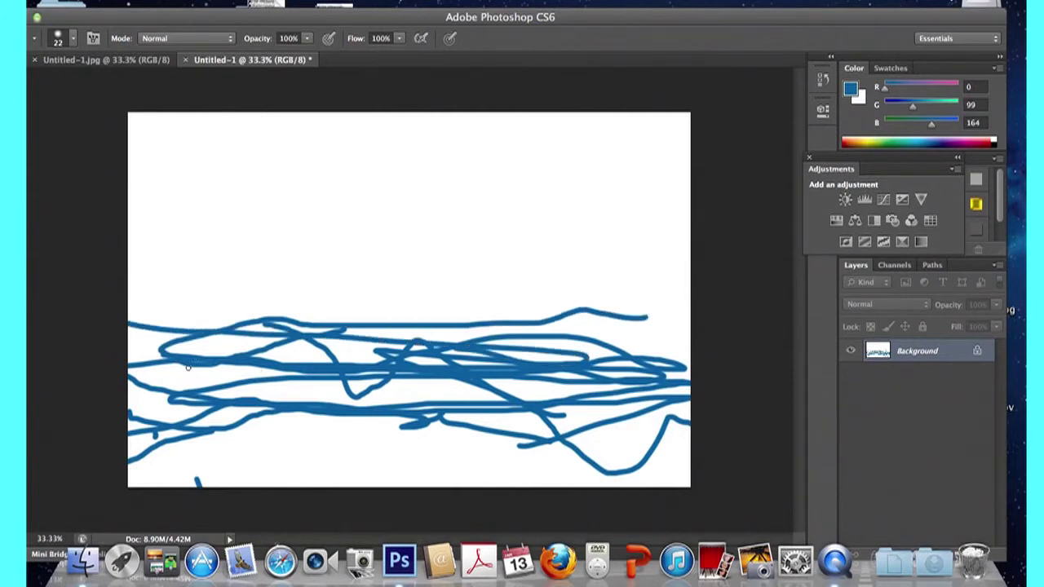
{"action": "mouse_move", "coordinate": [188, 368]}
{"action": "left_mouse_down"}
{"action": "mouse_move", "coordinate": [235, 349]}
{"action": "mouse_move", "coordinate": [349, 359]}
{"action": "mouse_move", "coordinate": [362, 305]}
{"action": "mouse_move", "coordinate": [435, 330]}
{"action": "mouse_move", "coordinate": [490, 302]}
{"action": "mouse_move", "coordinate": [440, 295]}
{"action": "mouse_move", "coordinate": [261, 328]}
{"action": "left_mouse_up"}
Step: Bring up the brush settings over the canvas, then dismiss them unchanged
{"action": "right_click", "coordinate": [274, 329]}
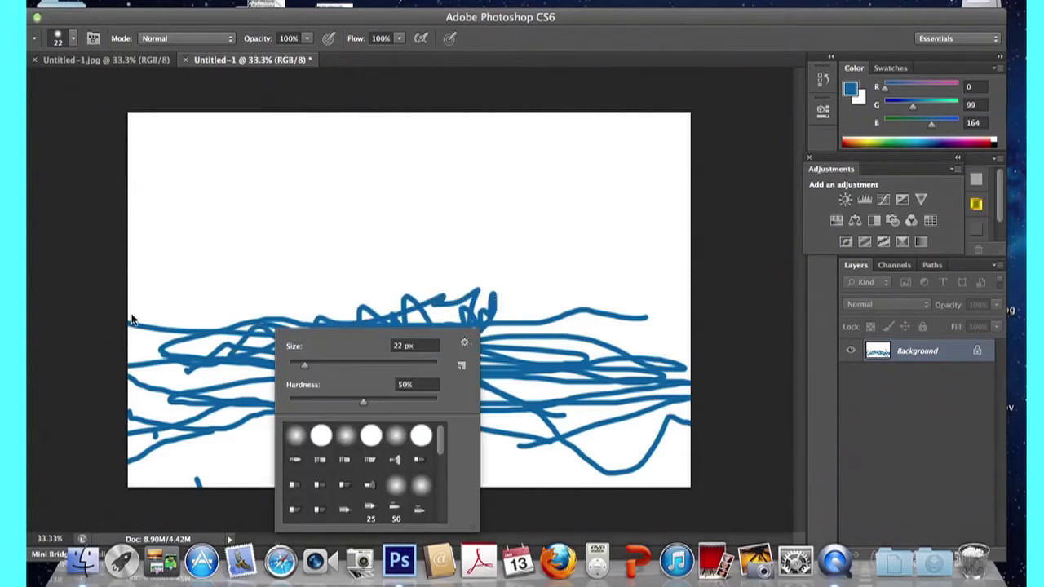
{"action": "right_click", "coordinate": [152, 315]}
{"action": "right_click", "coordinate": [261, 307]}
{"action": "right_click", "coordinate": [249, 270]}
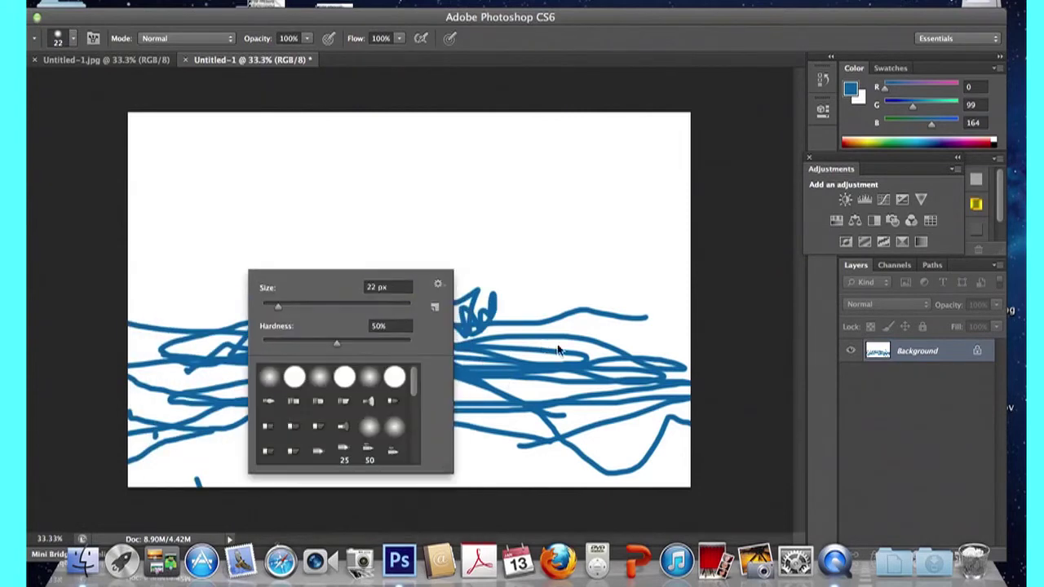
{"action": "key", "text": "Escape"}
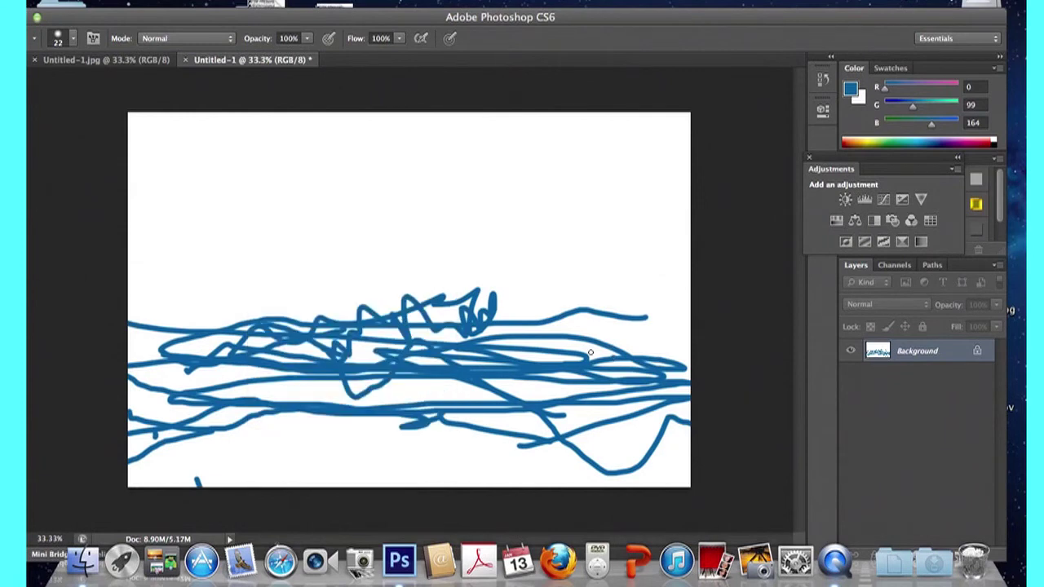
Step: Paint three more blue wave strokes along the top of the lake to the right edge
{"action": "left_click_drag", "start_coordinate": [441, 317], "coordinate": [283, 347]}
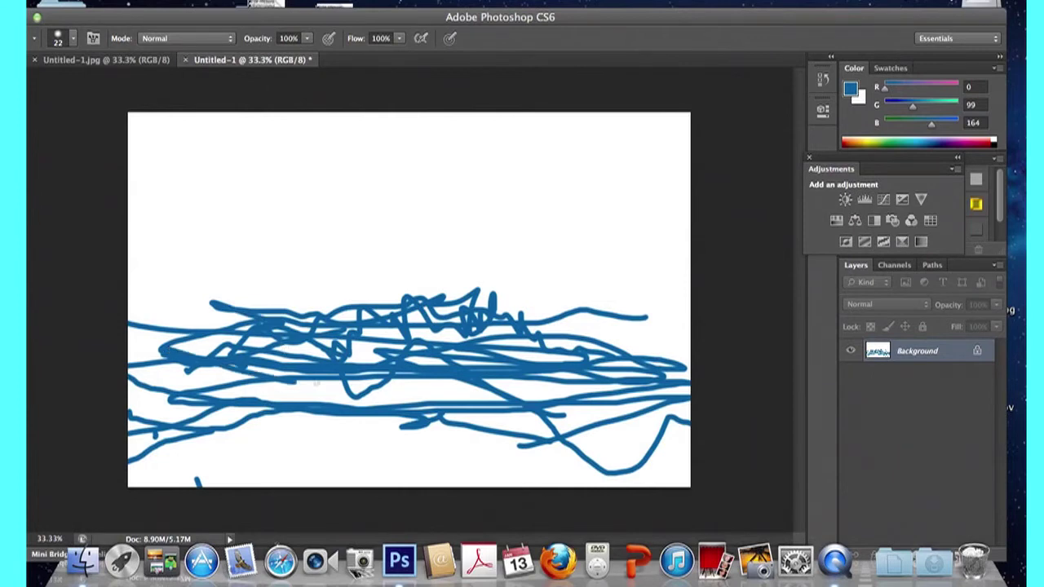
{"action": "left_click_drag", "start_coordinate": [188, 362], "coordinate": [778, 308]}
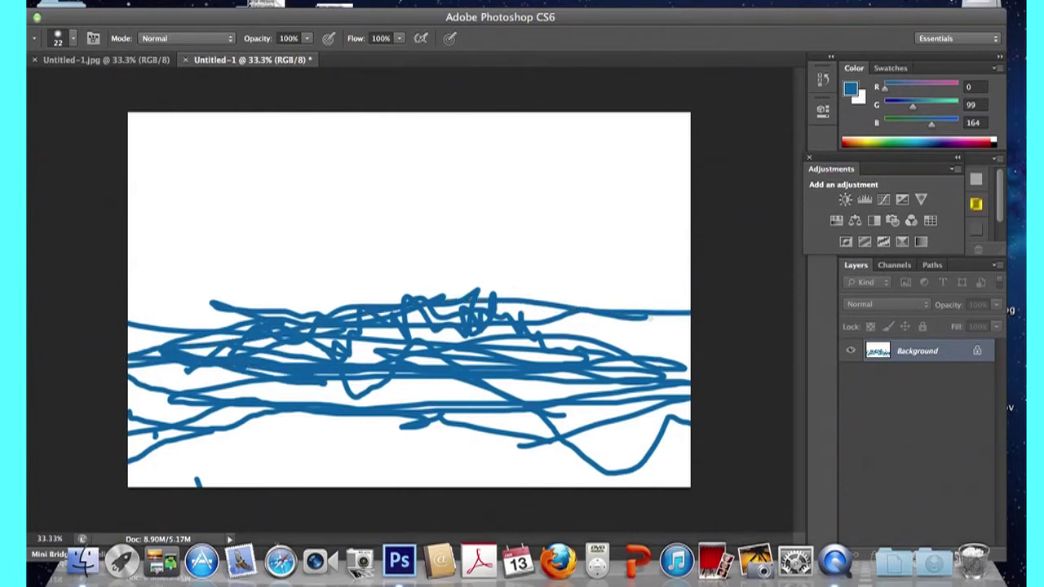
{"action": "mouse_move", "coordinate": [692, 317]}
{"action": "left_mouse_down"}
{"action": "mouse_move", "coordinate": [584, 270]}
{"action": "mouse_move", "coordinate": [380, 328]}
{"action": "mouse_move", "coordinate": [244, 295]}
{"action": "mouse_move", "coordinate": [163, 307]}
{"action": "left_mouse_up"}
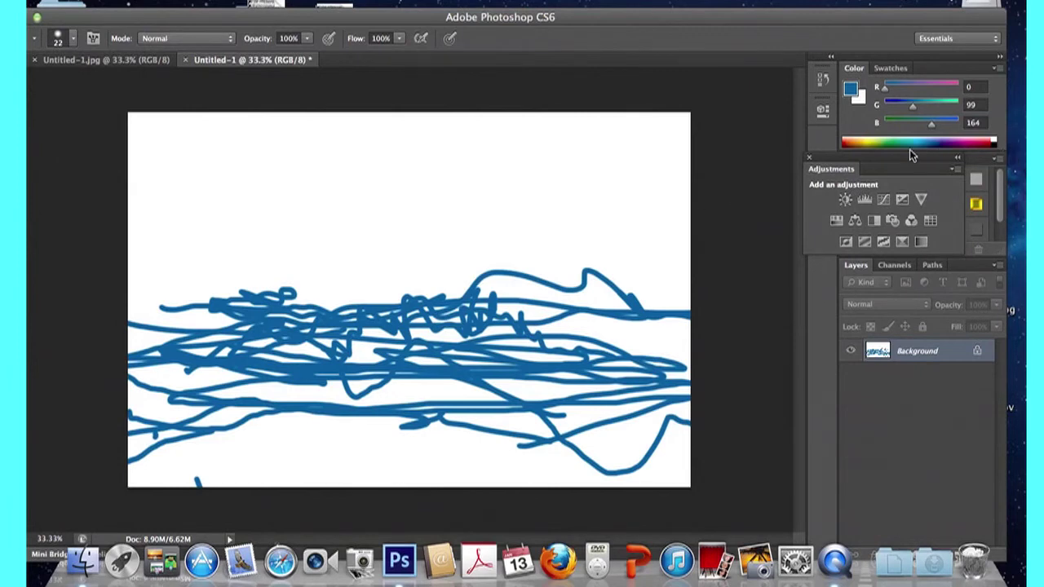
Step: Switch to pale yellow (242, 240, 153) and paint a first sand stroke at lower right
{"action": "left_click", "coordinate": [876, 142]}
{"action": "left_click_drag", "start_coordinate": [876, 142], "coordinate": [868, 143]}
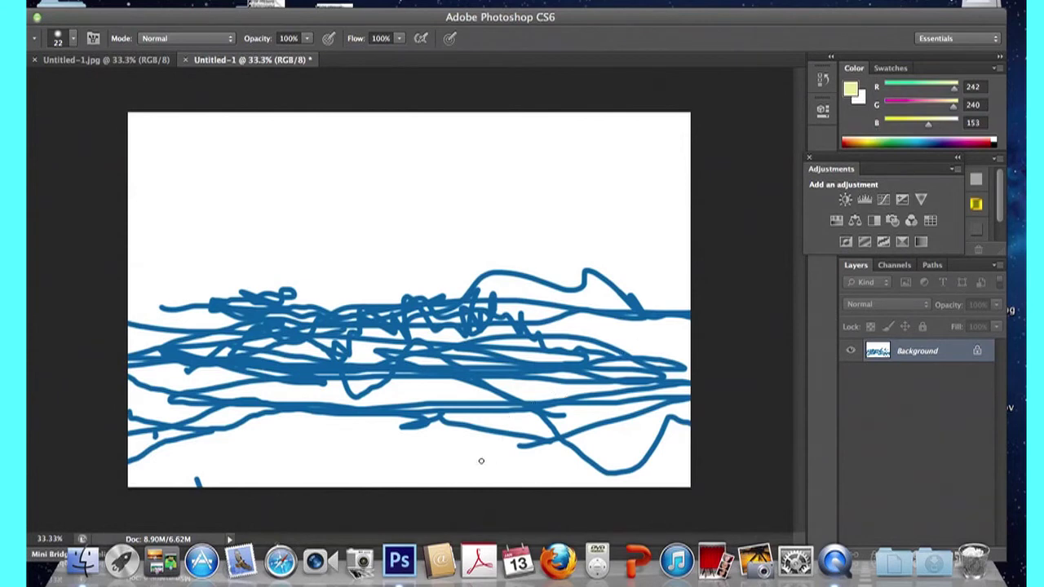
{"action": "mouse_move", "coordinate": [454, 474]}
{"action": "left_mouse_down"}
{"action": "mouse_move", "coordinate": [560, 466]}
{"action": "mouse_move", "coordinate": [647, 424]}
{"action": "mouse_move", "coordinate": [337, 467]}
{"action": "left_mouse_up"}
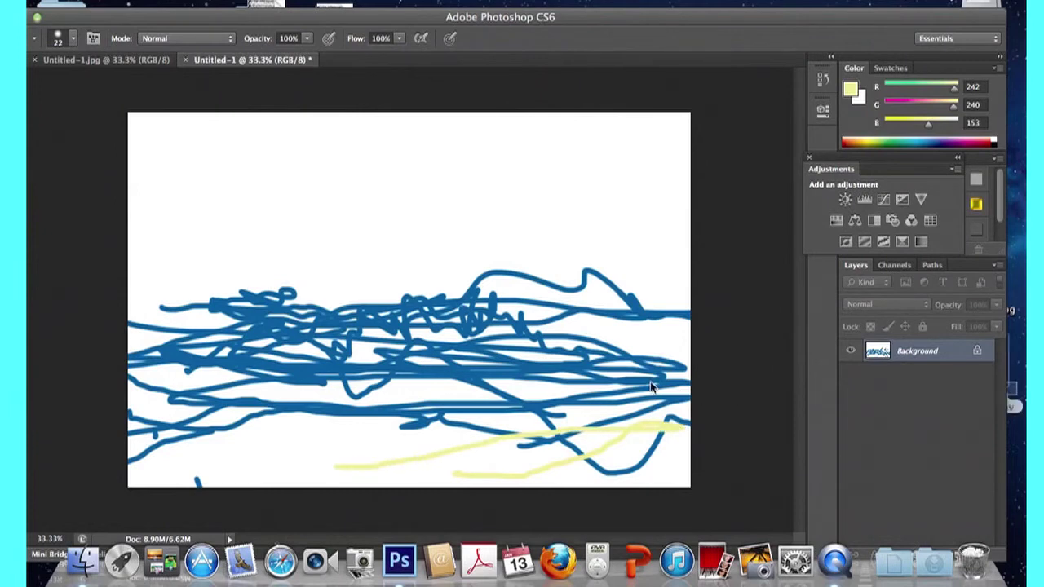
{"action": "left_click", "coordinate": [976, 204]}
Step: Paint several sand strokes across the bottom waves, then undo them
{"action": "mouse_move", "coordinate": [471, 414]}
{"action": "left_mouse_down"}
{"action": "mouse_move", "coordinate": [359, 453]}
{"action": "mouse_move", "coordinate": [131, 478]}
{"action": "left_mouse_up"}
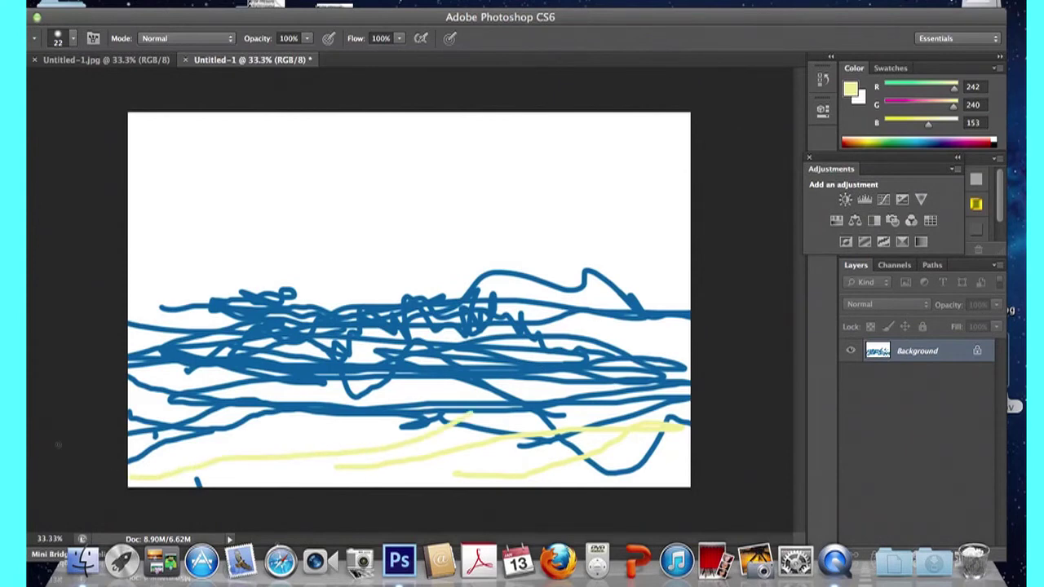
{"action": "mouse_move", "coordinate": [130, 414]}
{"action": "left_mouse_down"}
{"action": "mouse_move", "coordinate": [493, 413]}
{"action": "mouse_move", "coordinate": [587, 432]}
{"action": "left_mouse_up"}
{"action": "left_click_drag", "start_coordinate": [490, 438], "coordinate": [394, 436]}
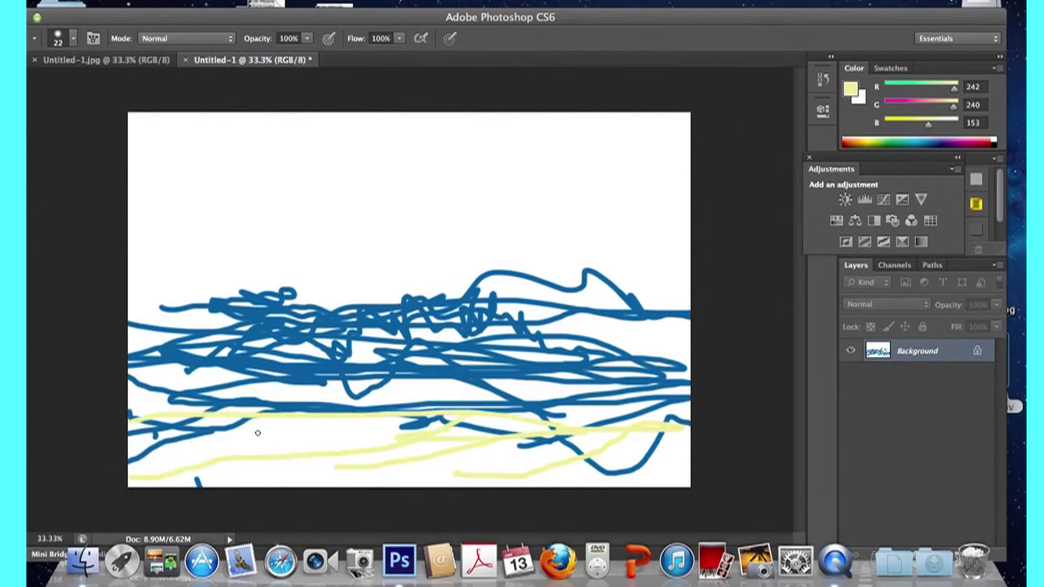
{"action": "mouse_move", "coordinate": [257, 432]}
{"action": "left_mouse_down"}
{"action": "mouse_move", "coordinate": [235, 431]}
{"action": "mouse_move", "coordinate": [280, 408]}
{"action": "mouse_move", "coordinate": [512, 352]}
{"action": "mouse_move", "coordinate": [409, 384]}
{"action": "left_mouse_up"}
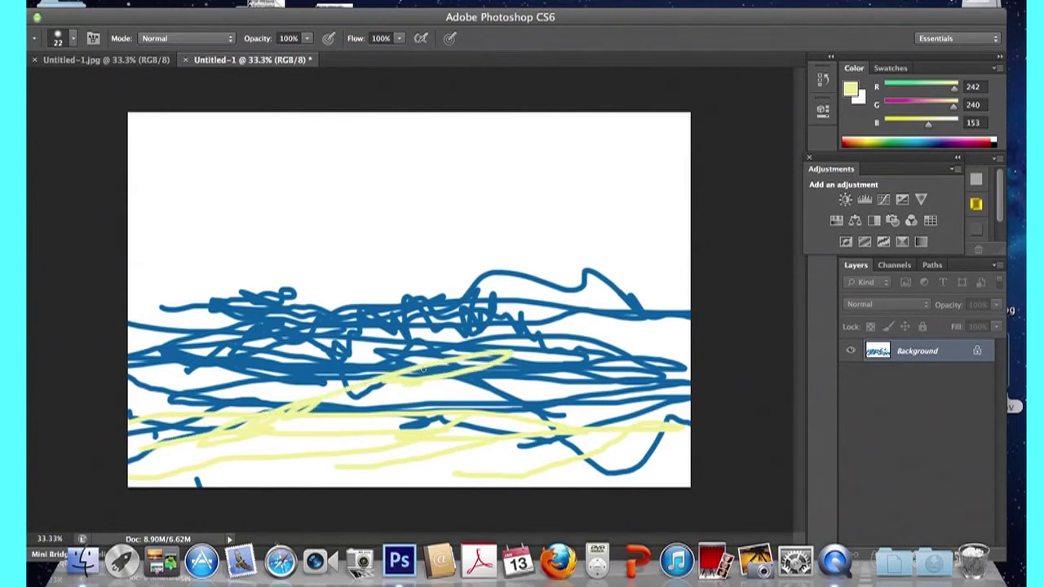
{"action": "key", "text": "ctrl+alt+z"}
{"action": "key", "text": "ctrl+alt+z"}
{"action": "key", "text": "ctrl+alt+z"}
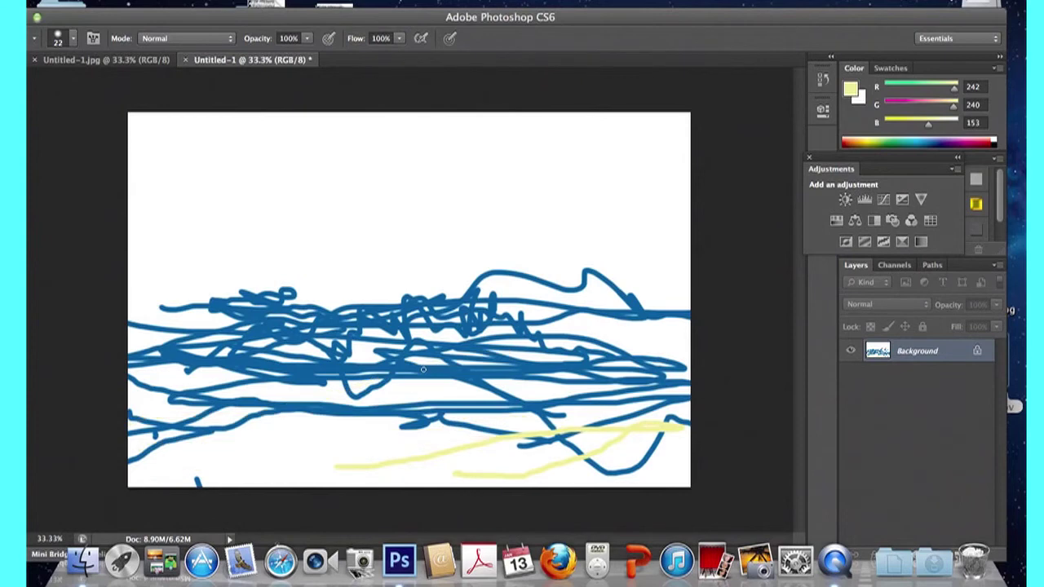
Step: Repaint three pale yellow sand strokes inside the wave area
{"action": "left_click_drag", "start_coordinate": [255, 387], "coordinate": [268, 398]}
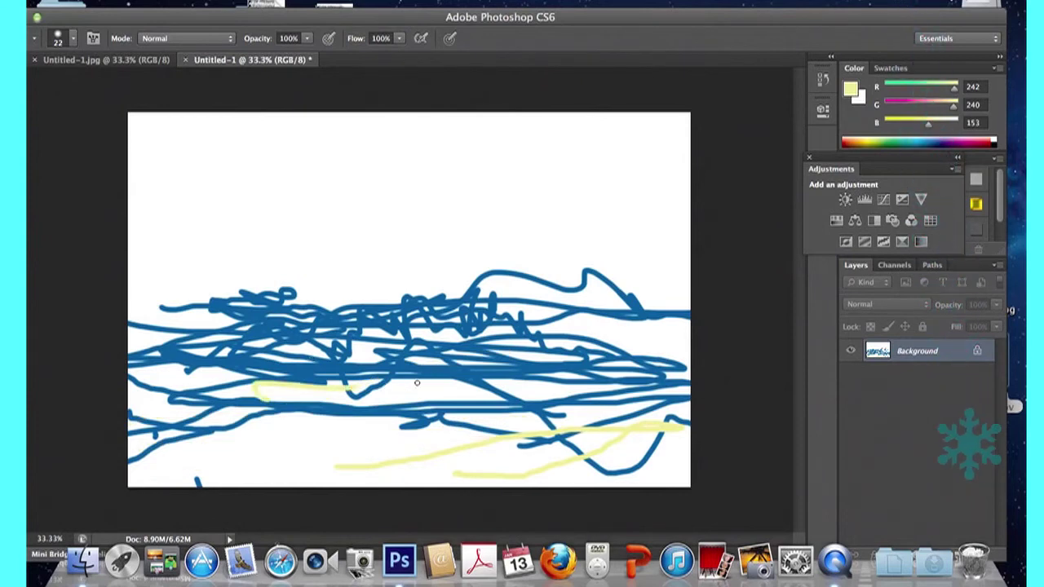
{"action": "left_click_drag", "start_coordinate": [417, 382], "coordinate": [234, 439]}
{"action": "left_click_drag", "start_coordinate": [463, 345], "coordinate": [378, 404]}
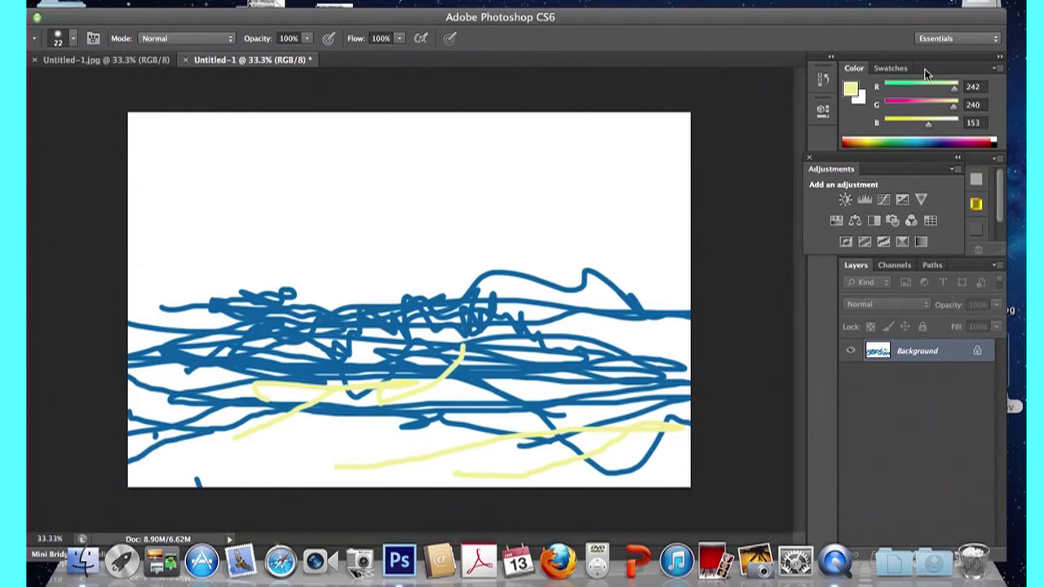
Step: Switch to pale green (206, 231, 202) and paint two sky strokes across the top
{"action": "left_click", "coordinate": [881, 124]}
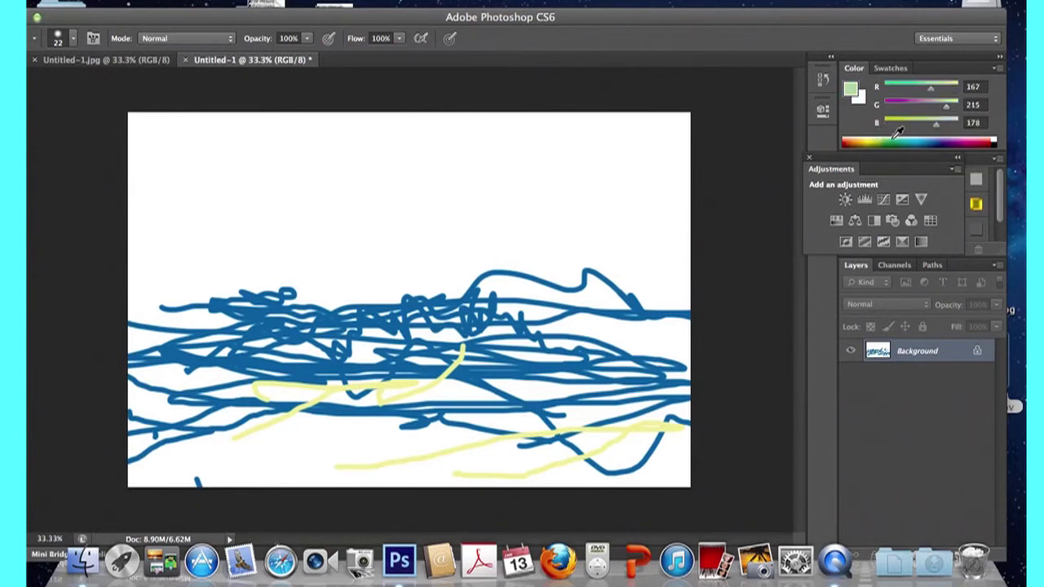
{"action": "left_click_drag", "start_coordinate": [894, 139], "coordinate": [891, 145]}
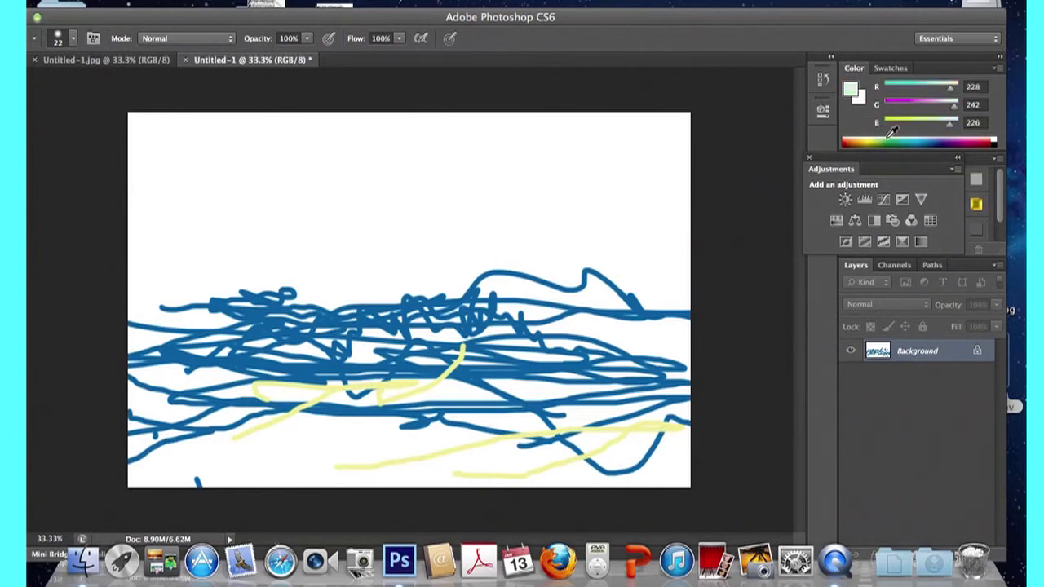
{"action": "mouse_move", "coordinate": [346, 100]}
{"action": "left_mouse_down"}
{"action": "mouse_move", "coordinate": [427, 166]}
{"action": "mouse_move", "coordinate": [354, 177]}
{"action": "mouse_move", "coordinate": [416, 152]}
{"action": "mouse_move", "coordinate": [271, 206]}
{"action": "left_mouse_up"}
{"action": "mouse_move", "coordinate": [434, 147]}
{"action": "left_mouse_down"}
{"action": "mouse_move", "coordinate": [212, 204]}
{"action": "mouse_move", "coordinate": [525, 147]}
{"action": "mouse_move", "coordinate": [691, 152]}
{"action": "left_mouse_up"}
Step: Float the sketch in its own window and add a short green stroke near the top
{"action": "mouse_move", "coordinate": [449, 57]}
{"action": "left_mouse_down"}
{"action": "mouse_move", "coordinate": [676, 93]}
{"action": "mouse_move", "coordinate": [571, 105]}
{"action": "mouse_move", "coordinate": [448, 77]}
{"action": "mouse_move", "coordinate": [489, 61]}
{"action": "left_mouse_up"}
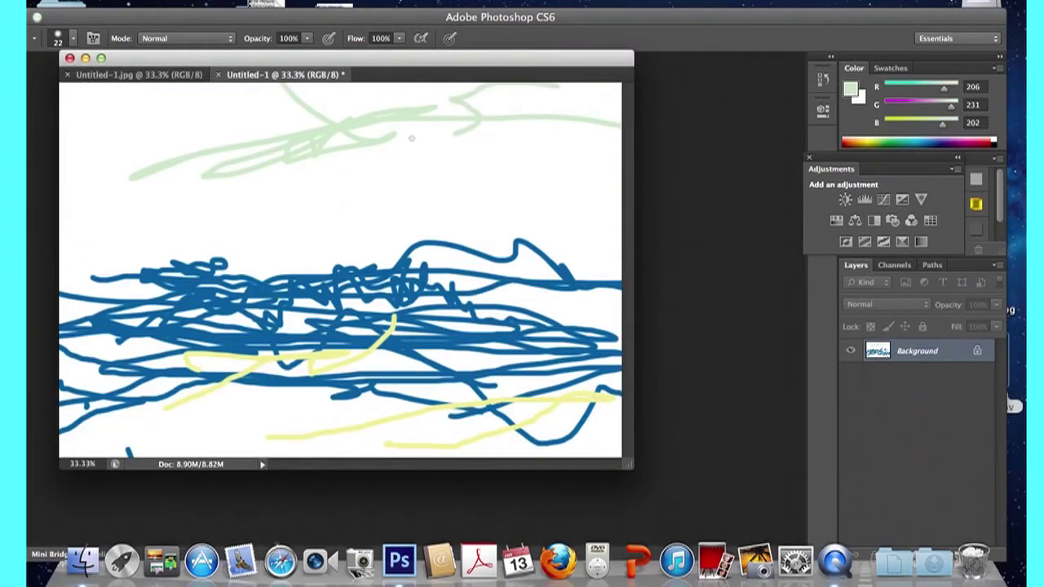
{"action": "left_click_drag", "start_coordinate": [508, 95], "coordinate": [506, 108]}
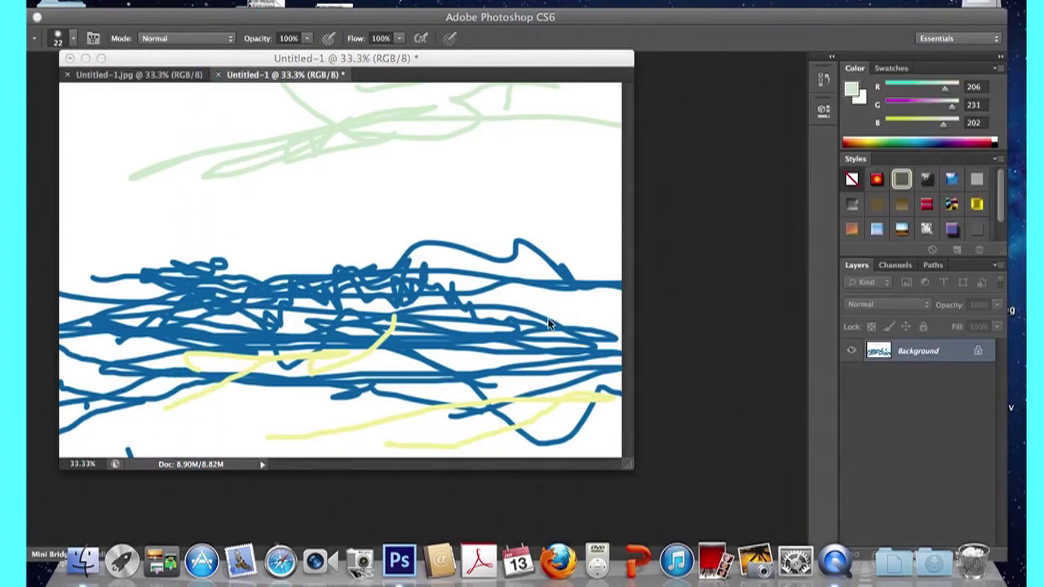
Step: Restore the Adjustments panel and draw small green birds at upper right, redoing one stray mark
{"action": "left_click", "coordinate": [615, 351]}
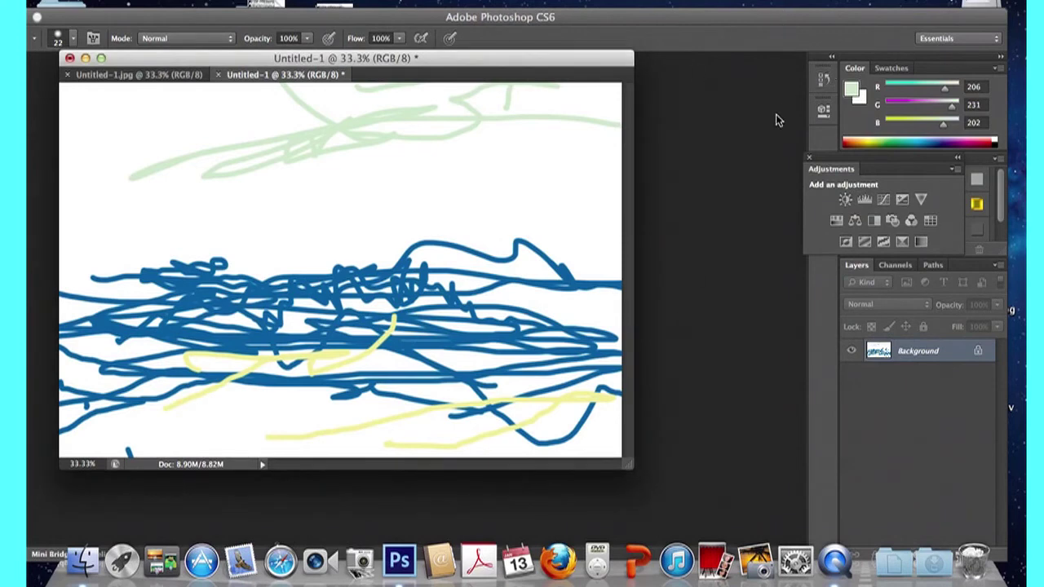
{"action": "mouse_move", "coordinate": [589, 152]}
{"action": "left_mouse_down"}
{"action": "mouse_move", "coordinate": [558, 164]}
{"action": "mouse_move", "coordinate": [543, 193]}
{"action": "mouse_move", "coordinate": [517, 194]}
{"action": "mouse_move", "coordinate": [497, 212]}
{"action": "left_mouse_up"}
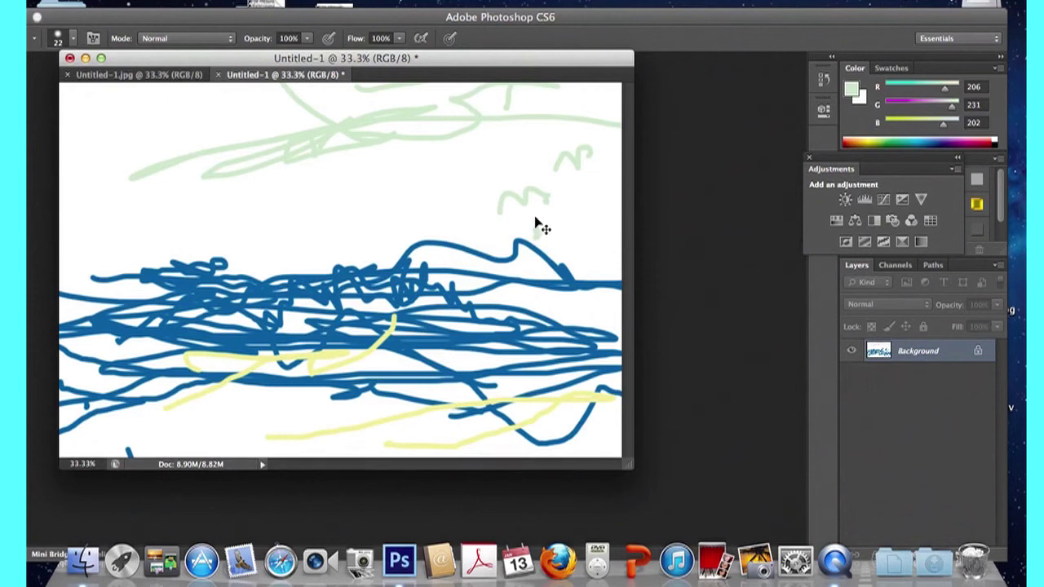
{"action": "key", "text": "ctrl+z"}
{"action": "left_click_drag", "start_coordinate": [536, 228], "coordinate": [535, 238]}
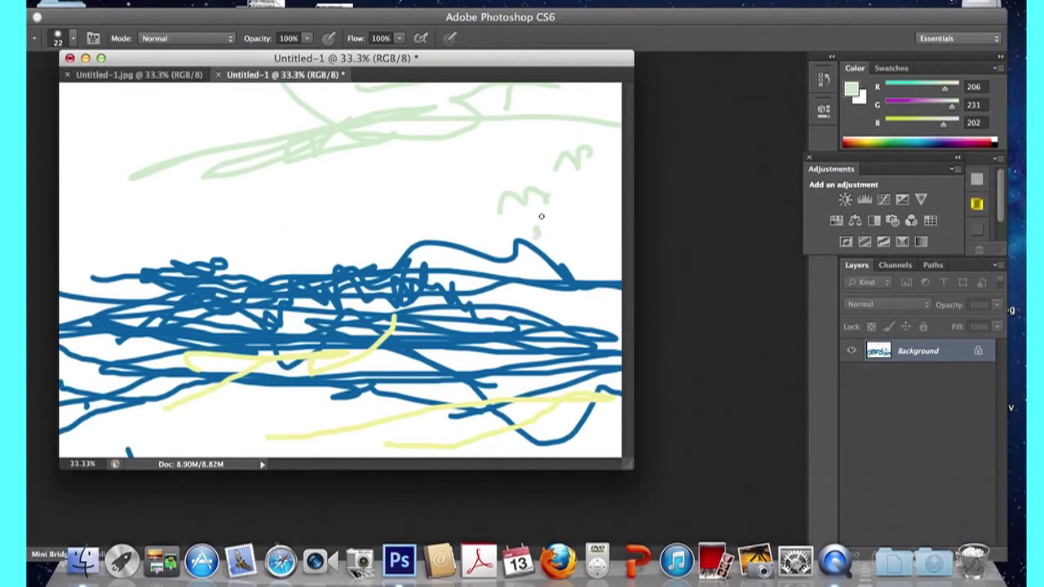